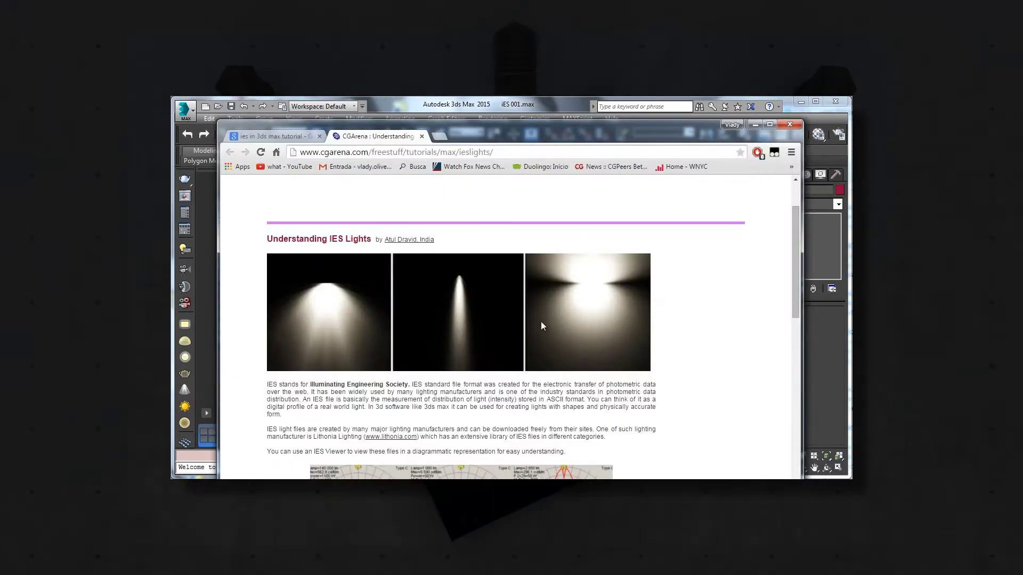
- Skim the CGArena 'Understanding IES Lights' article in Chrome, then return to 3ds Max
scroll(789, 199, "up", 3)
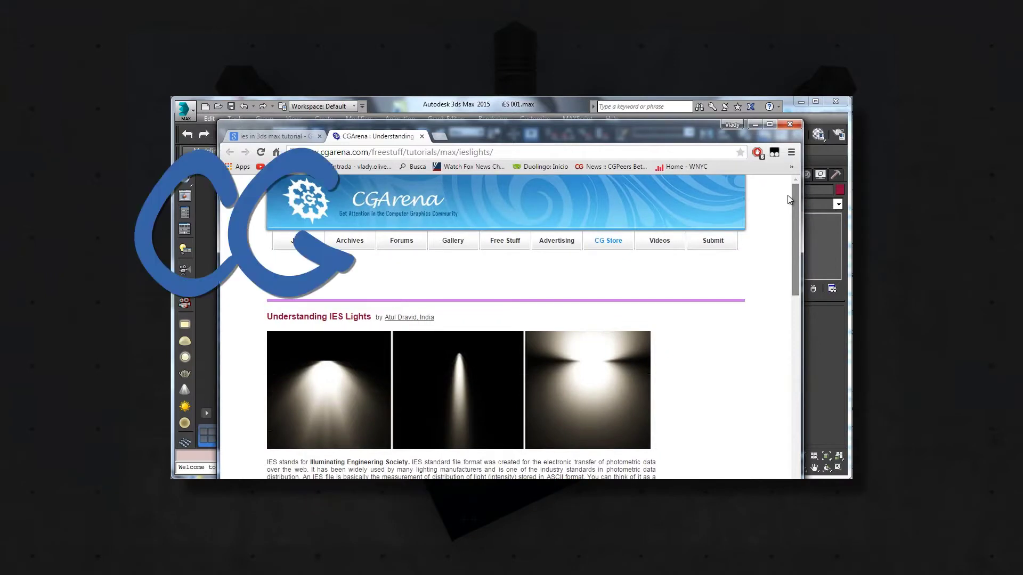
scroll(794, 224, "down", 2)
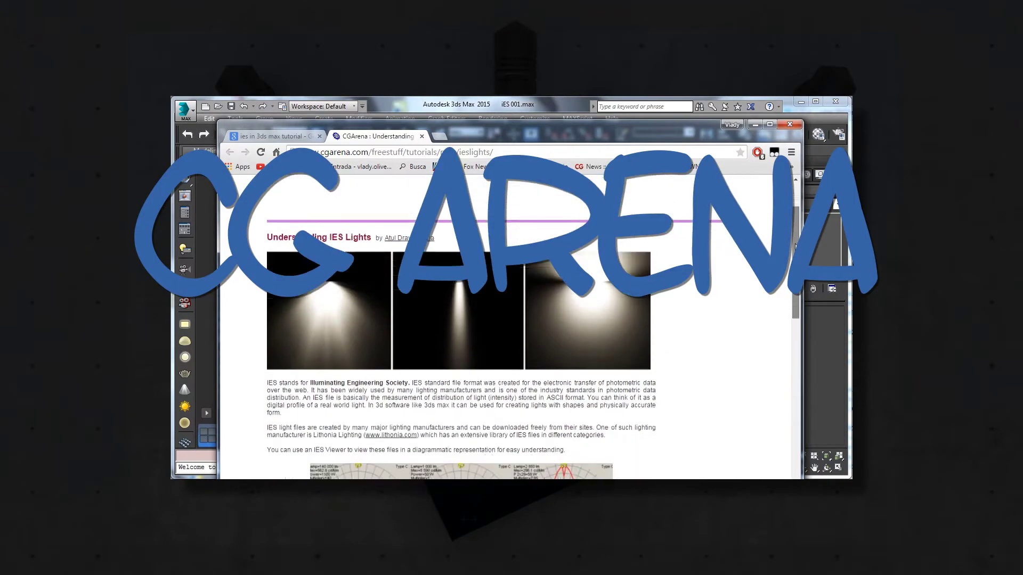
scroll(301, 258, "down", 2)
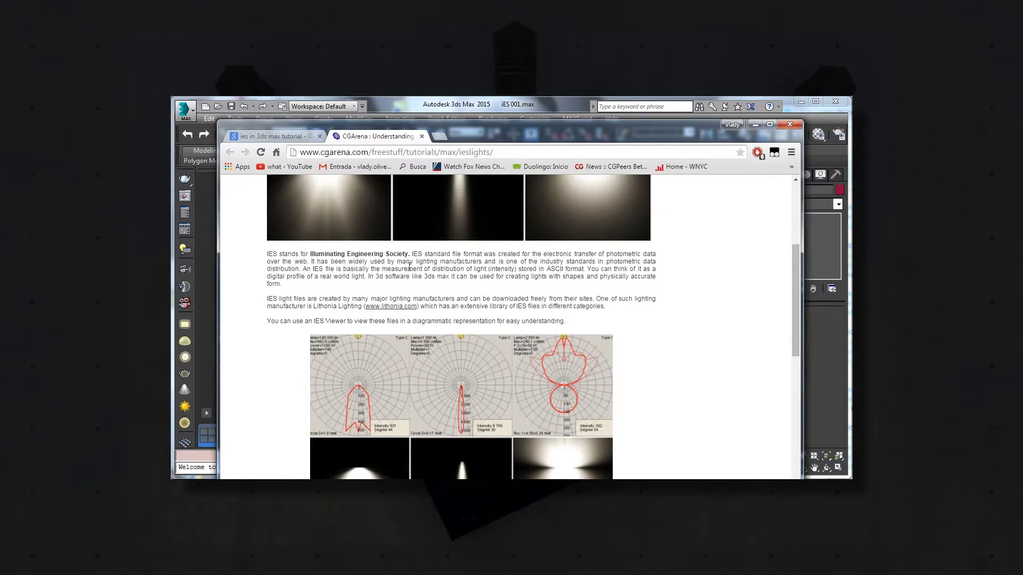
mouse_move(793, 253)
left_mouse_down()
mouse_move(765, 468)
mouse_move(767, 301)
left_mouse_up()
scroll(767, 301, "up", 5)
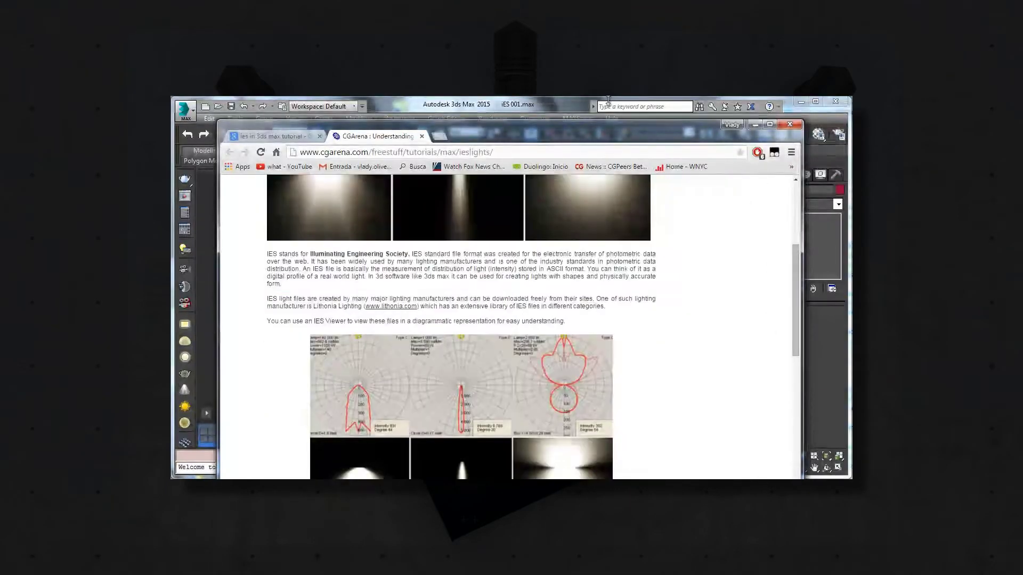
key("alt+Tab")
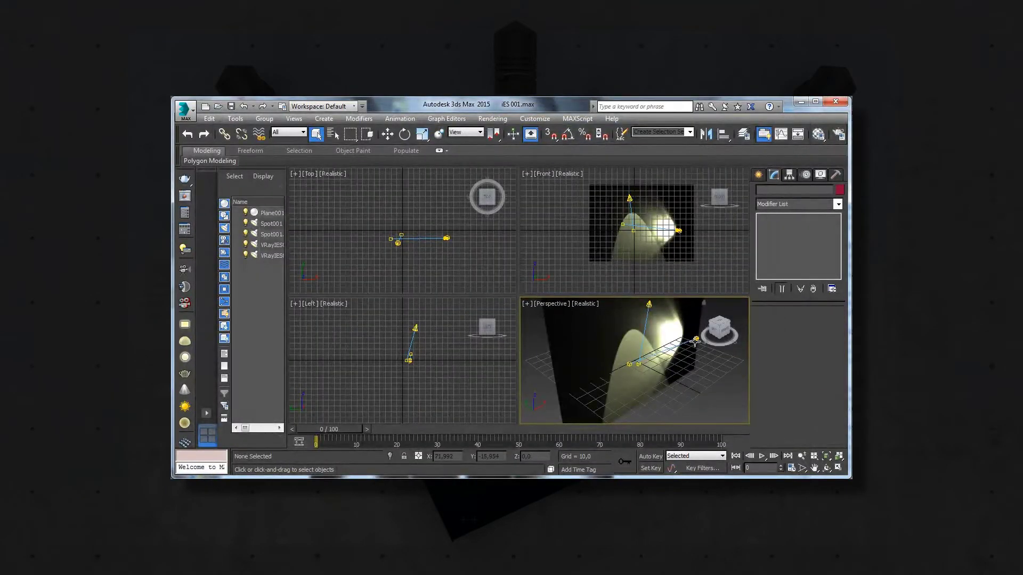
- Select VRayIES001, then start a new VRayIES light from the VRay light category
left_click(695, 341)
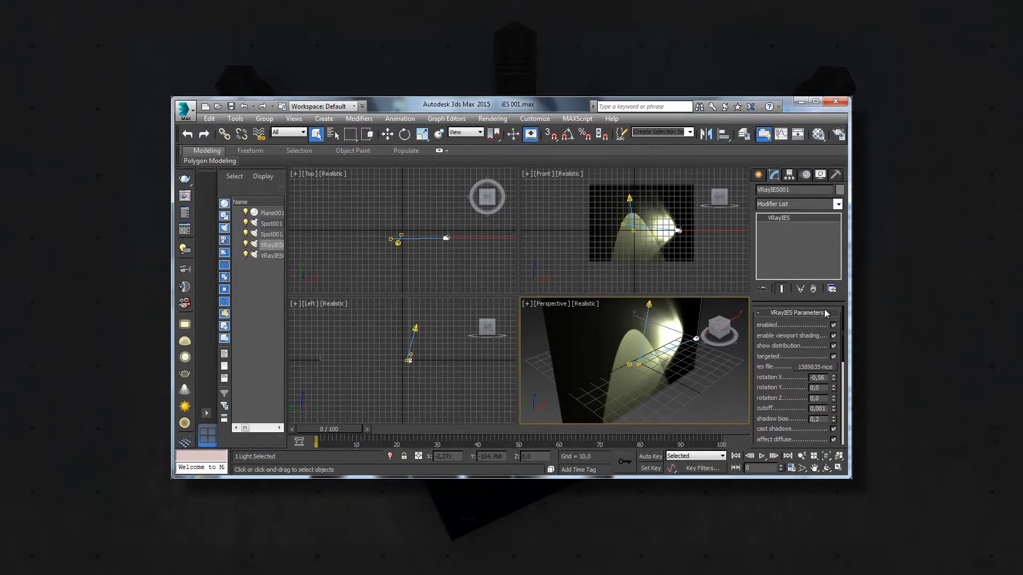
left_click(759, 175)
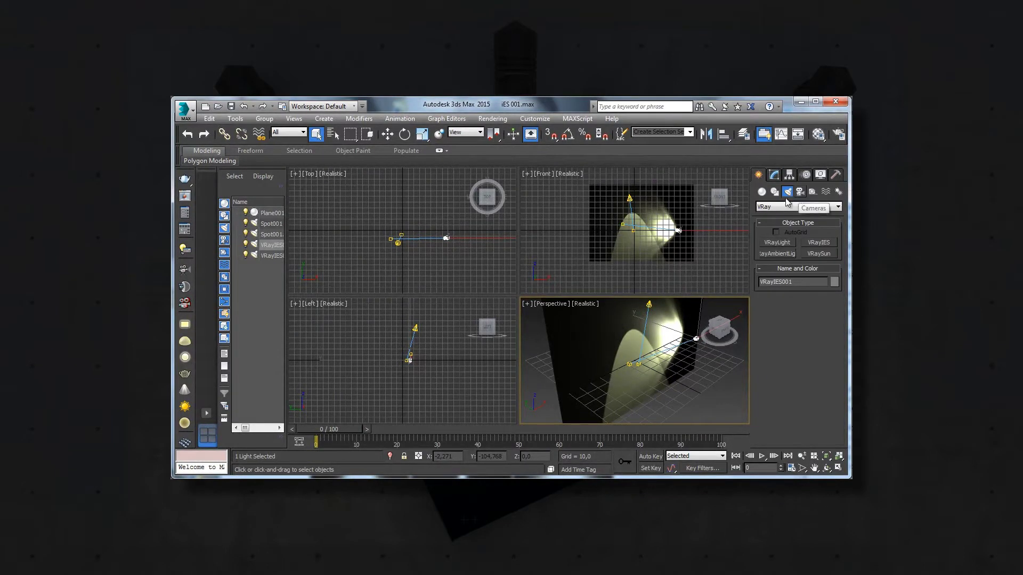
left_click(801, 208)
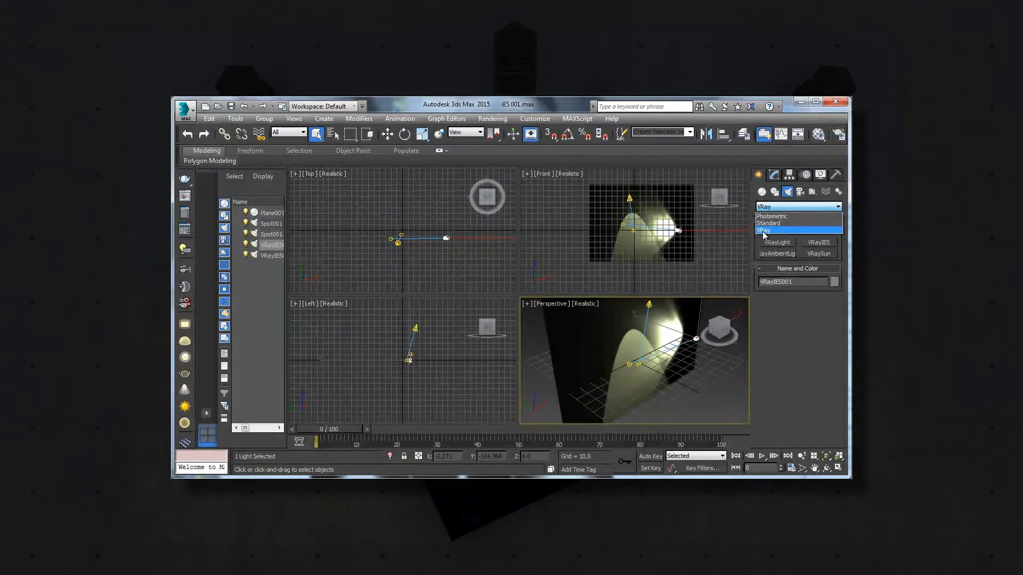
left_click(762, 231)
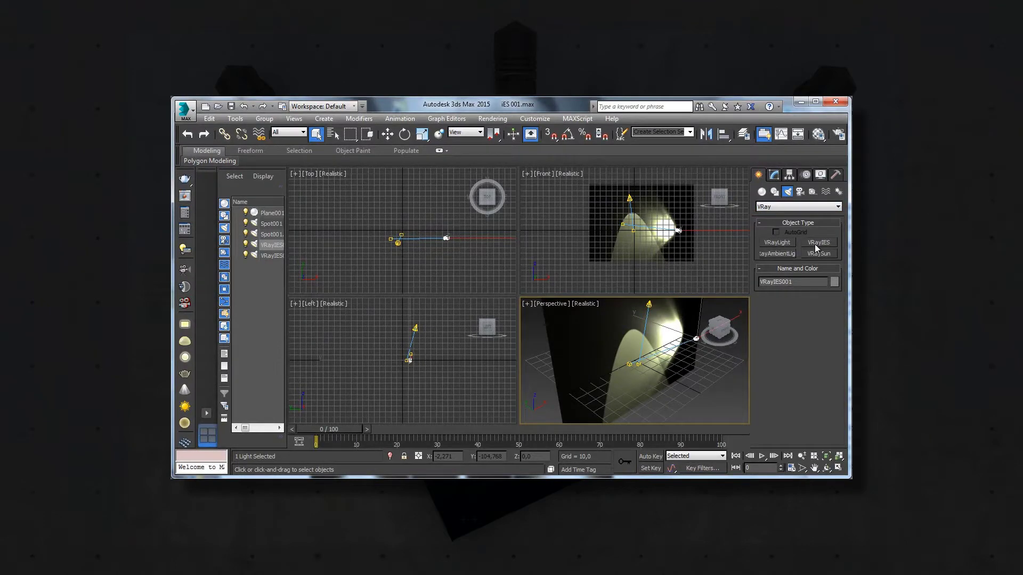
left_click(816, 243)
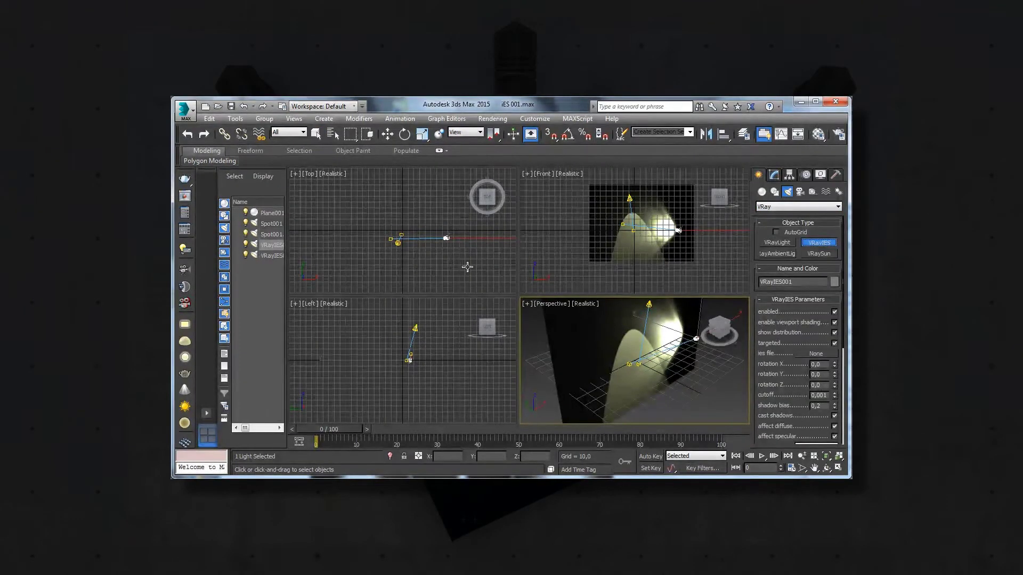
- Create targeted light VRayIES002 in the Top viewport, reposition its target, and show its parameters
left_click_drag(466, 269, 384, 225)
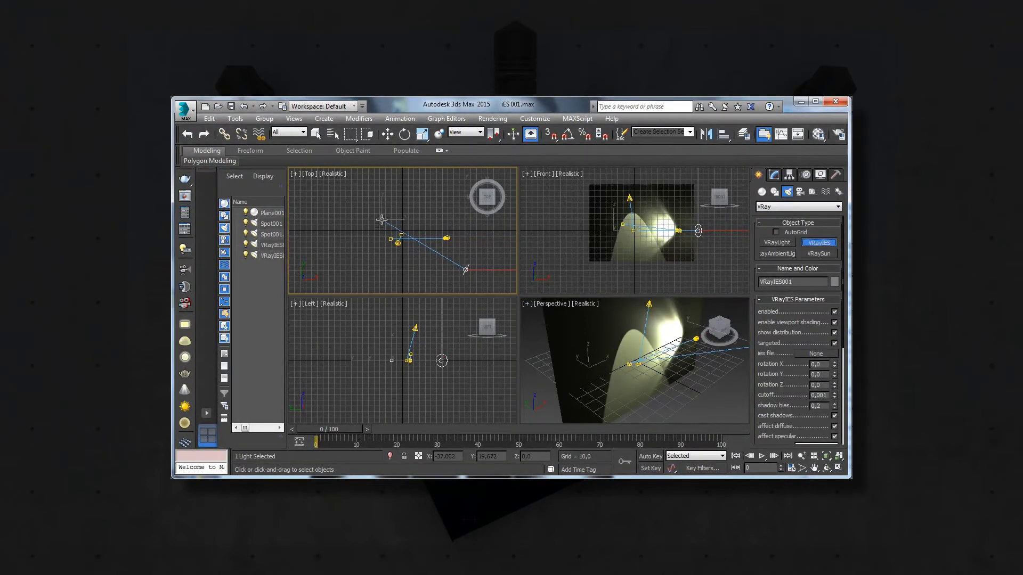
left_click(388, 134)
mouse_move(480, 256)
left_mouse_down()
mouse_move(393, 221)
mouse_move(404, 236)
mouse_move(400, 213)
mouse_move(413, 227)
mouse_move(422, 218)
mouse_move(369, 243)
left_mouse_up()
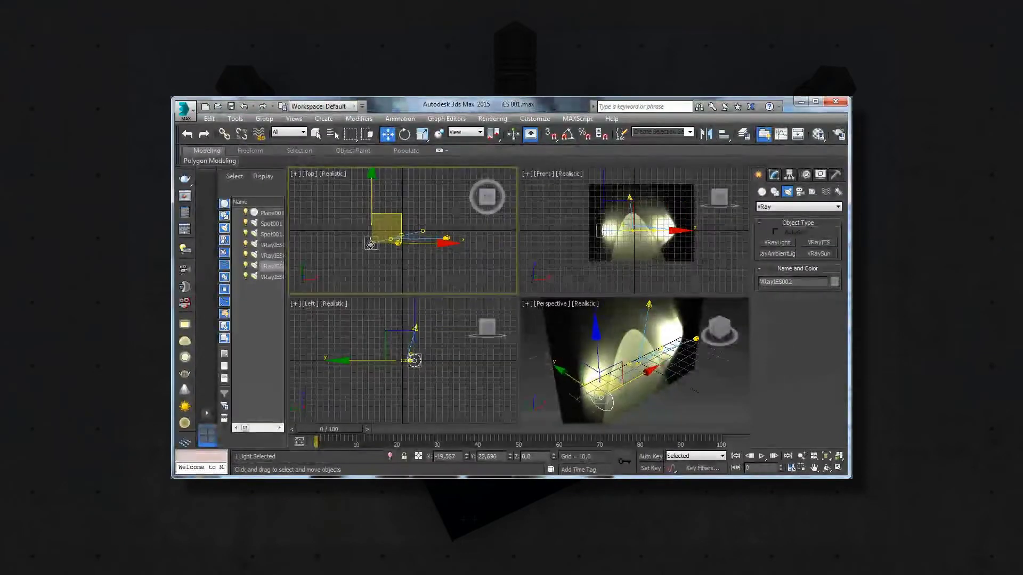
left_click(780, 176)
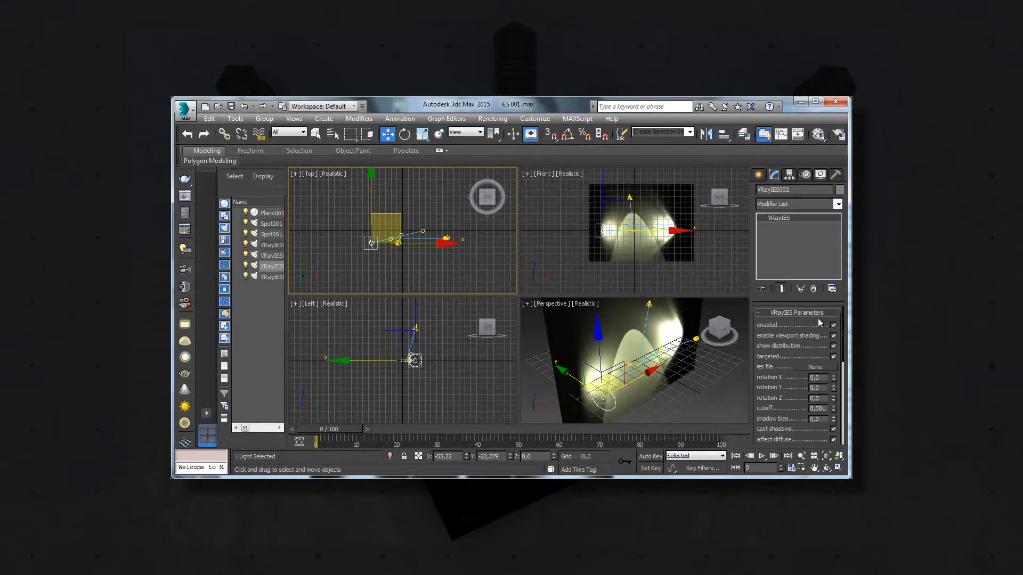
- Load the 90121910 IES profile into VRayIES002 and maximize the Perspective view
left_click(819, 366)
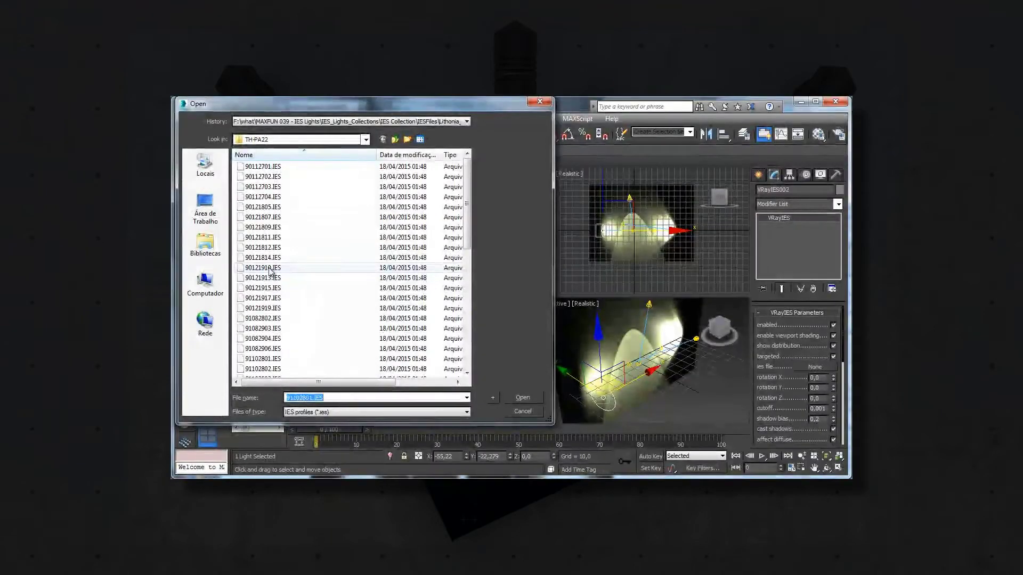
left_click(522, 398)
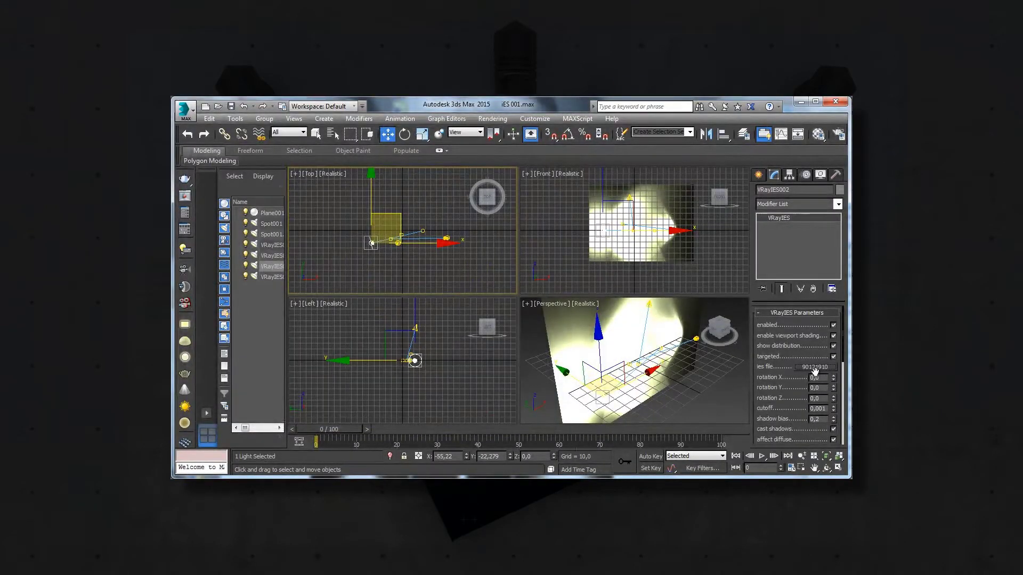
key("alt+w")
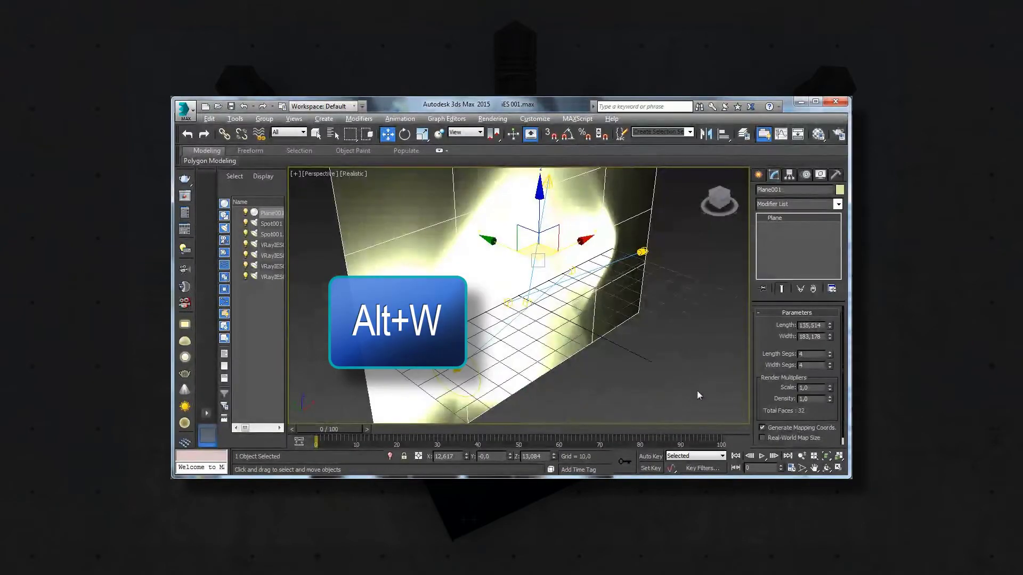
- Shift the light's wall pattern, then delete the light and select VRayIES001
left_click(456, 368)
mouse_move(456, 368)
left_mouse_down()
mouse_move(531, 323)
mouse_move(519, 367)
left_mouse_up()
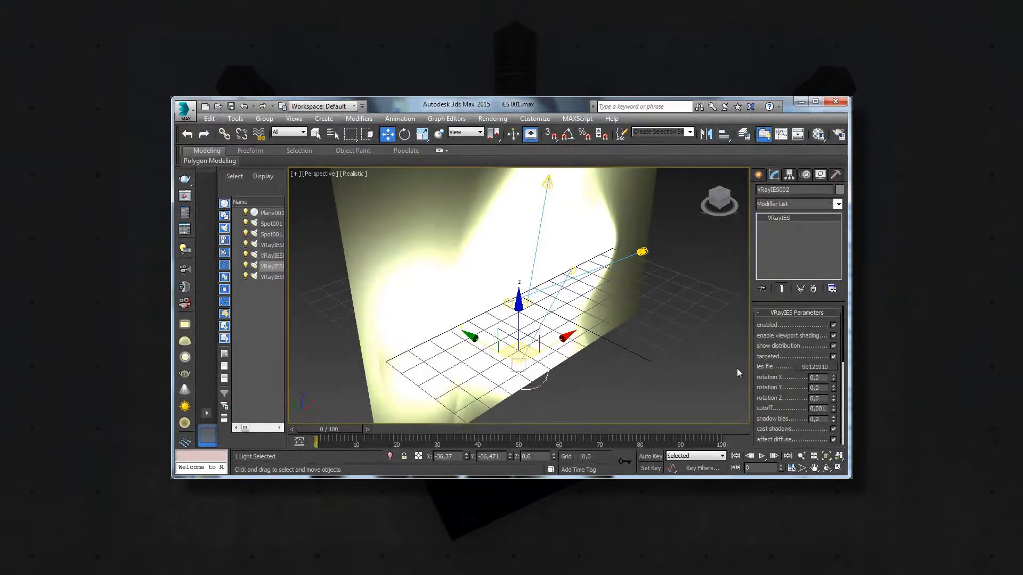
key("Delete")
left_click(641, 251)
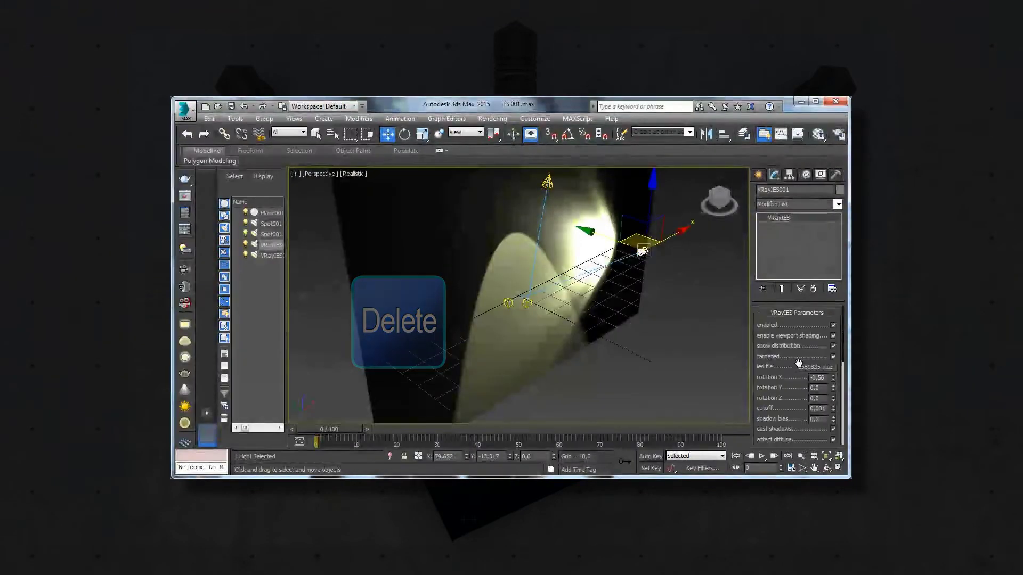
left_click(817, 366)
left_click(256, 289)
left_click(522, 397)
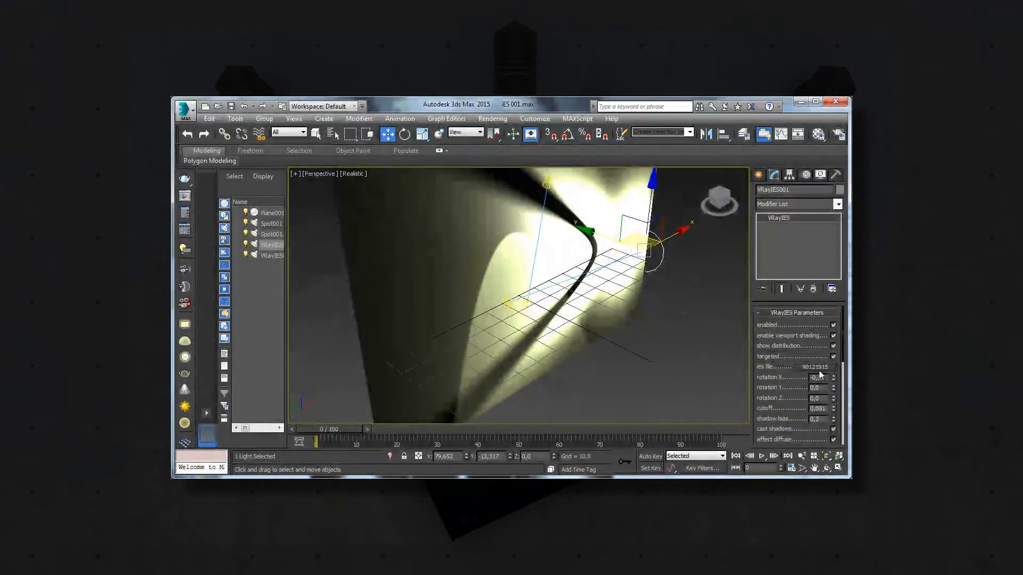
left_click(818, 368)
left_click(270, 339)
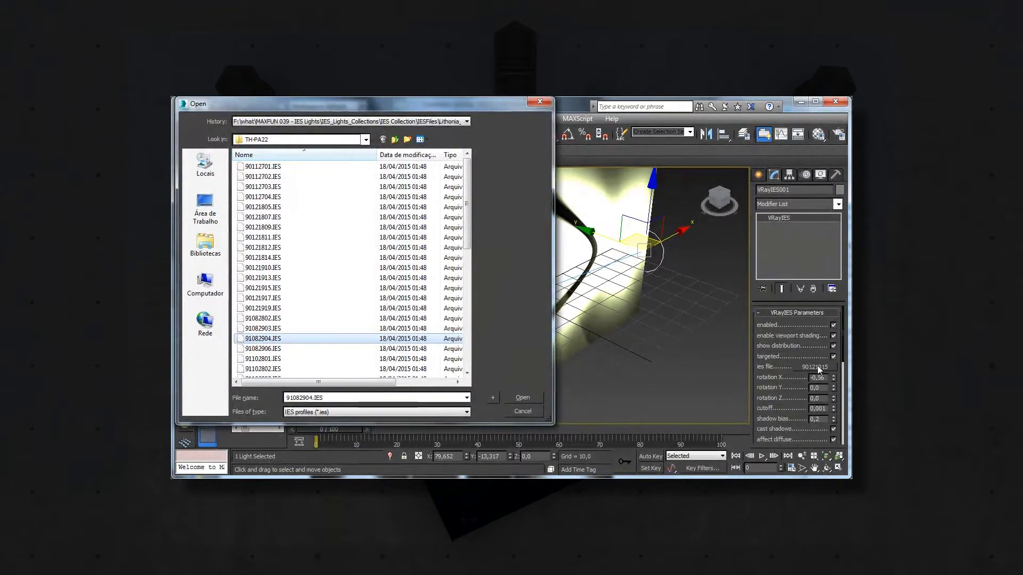
left_click(522, 398)
left_click(817, 367)
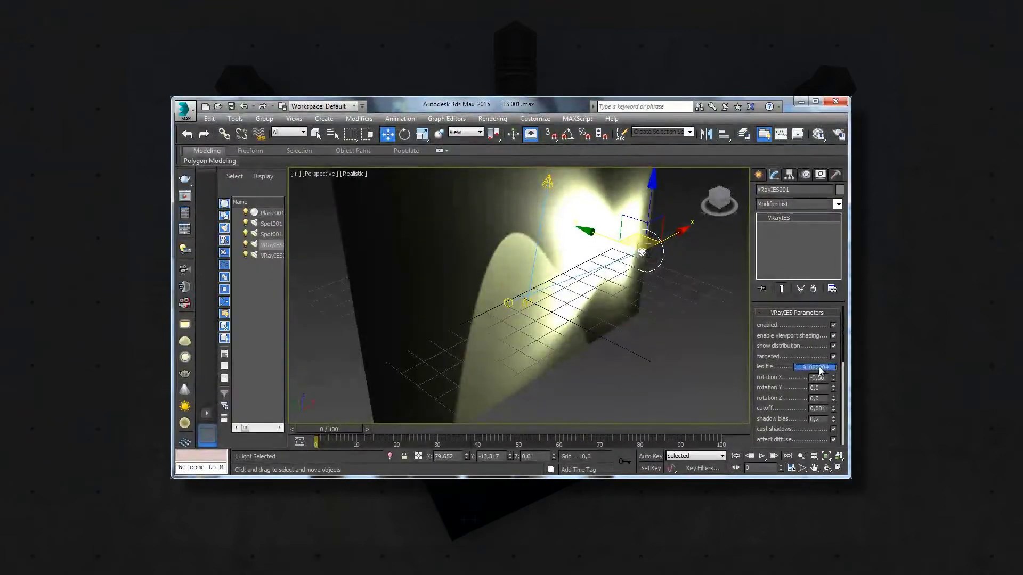
left_click(313, 269)
left_click(523, 399)
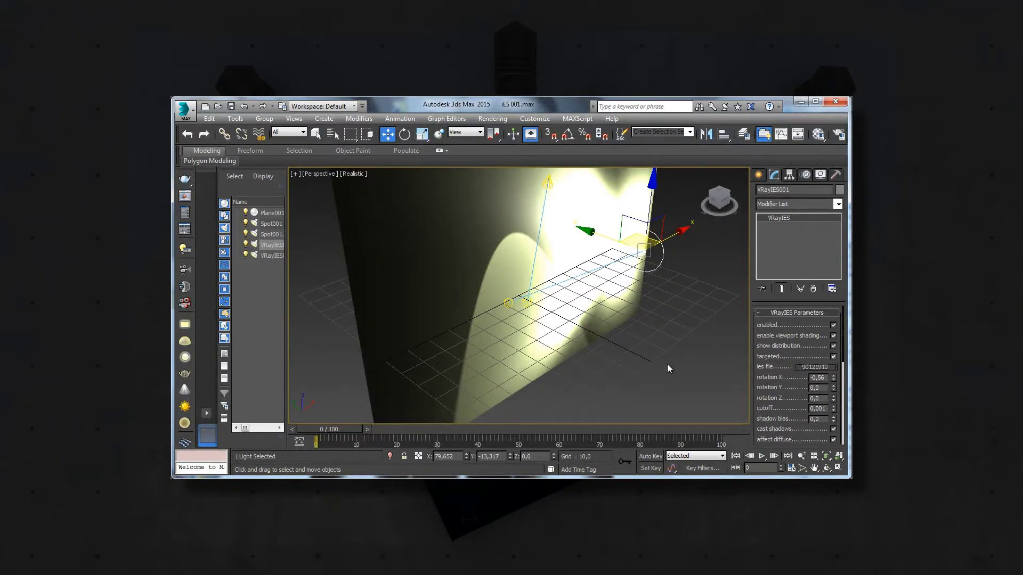
left_click(826, 367)
left_click(394, 139)
left_click(394, 140)
left_click(394, 140)
left_click(394, 139)
double_click(382, 166)
left_click(256, 208)
left_click(517, 398)
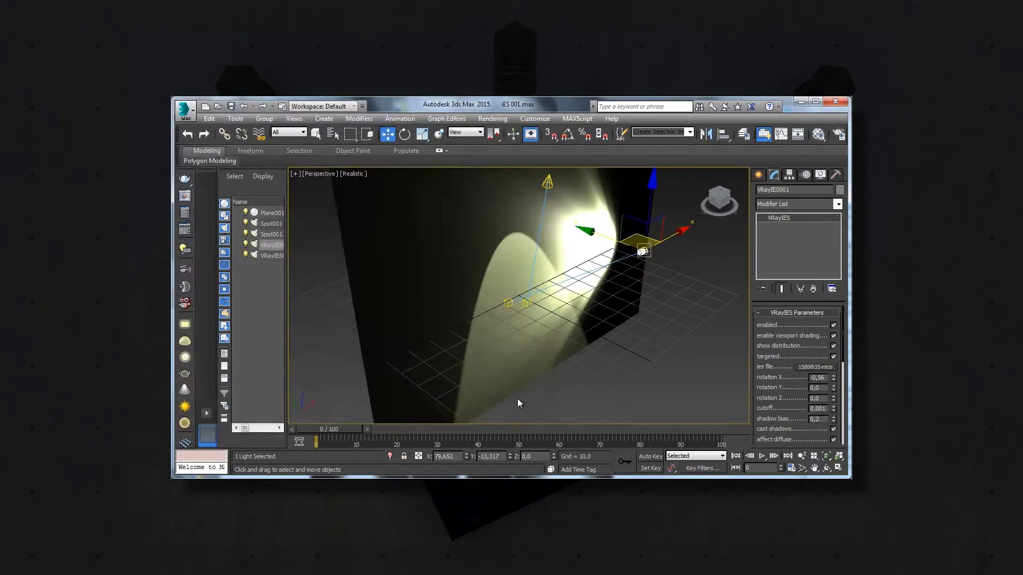
left_click_drag(616, 242, 613, 250)
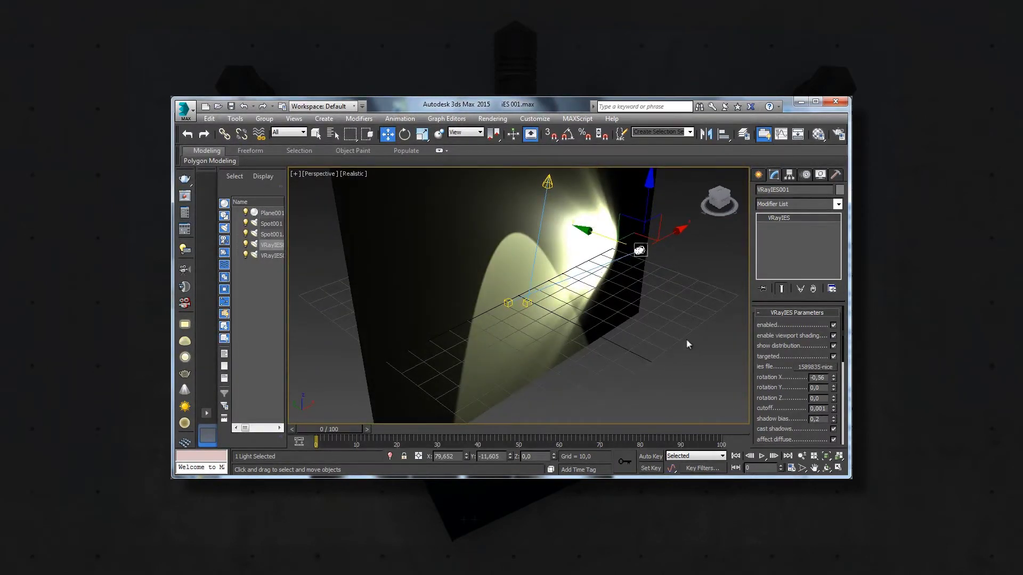
left_click(671, 268)
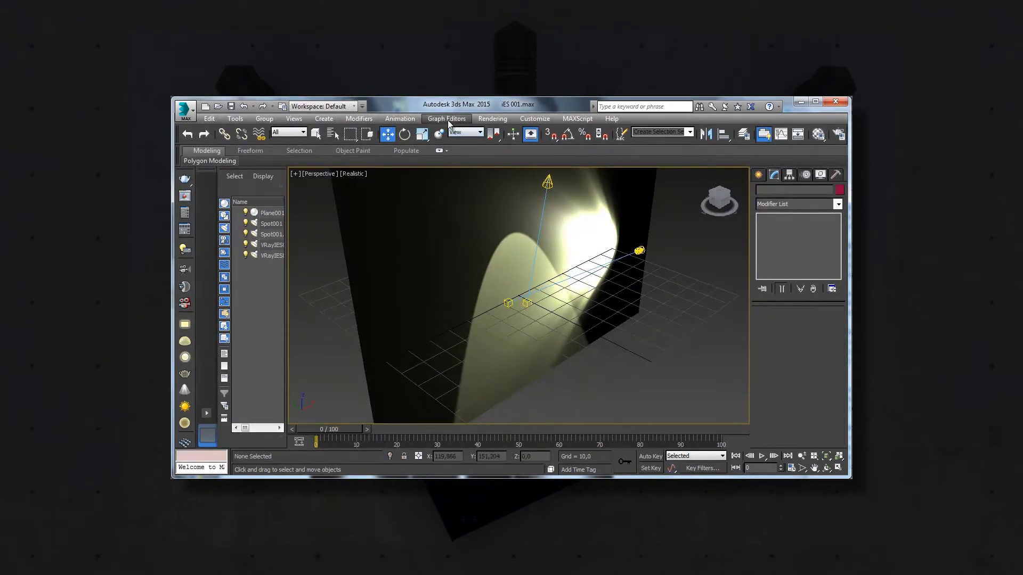
- Delete the VRayIES light and make Default Scanline Renderer the production renderer
left_click(639, 251)
key("Delete")
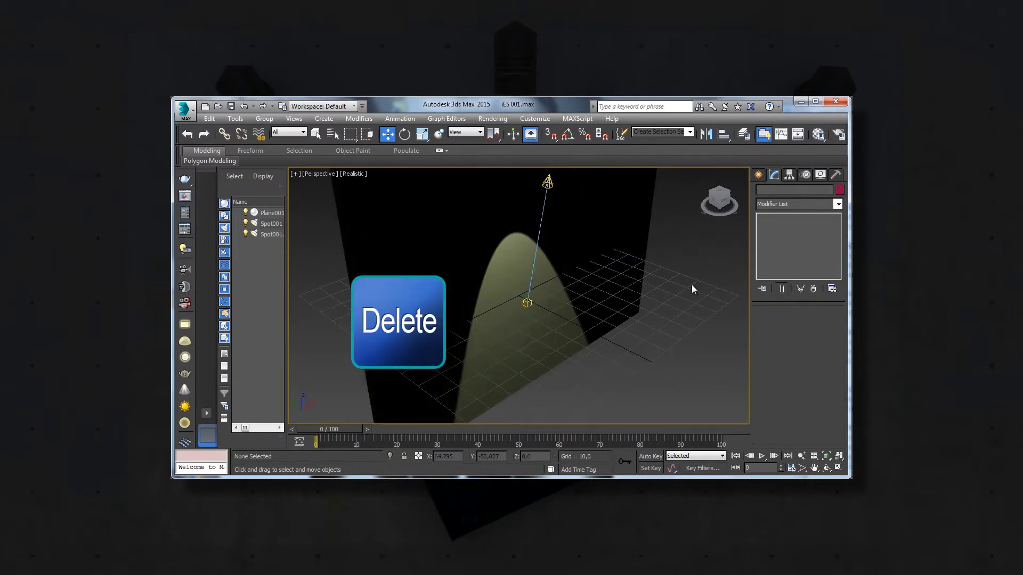
left_click(491, 119)
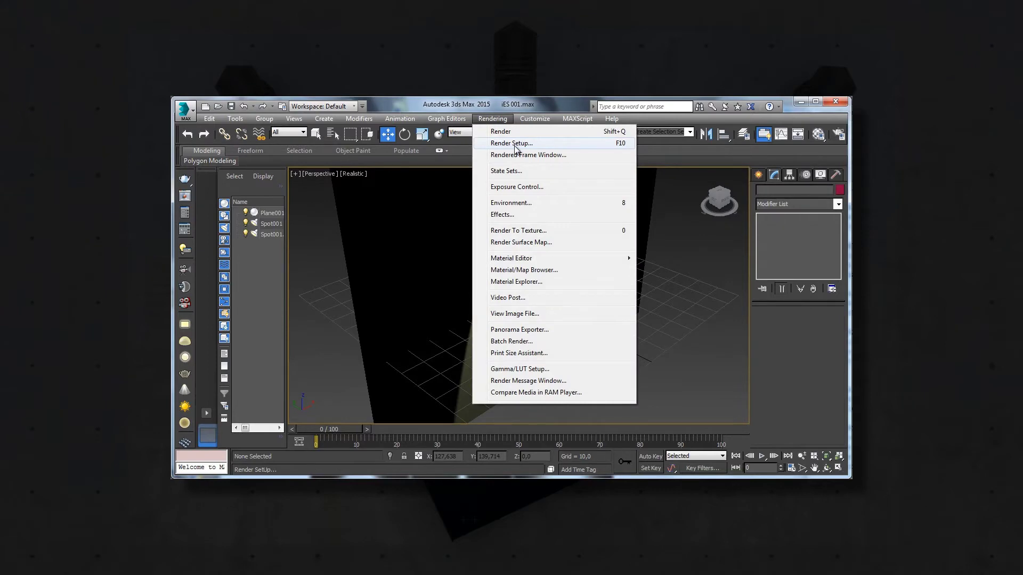
left_click(514, 145)
scroll(473, 150, "down", 5)
scroll(473, 149, "down", 5)
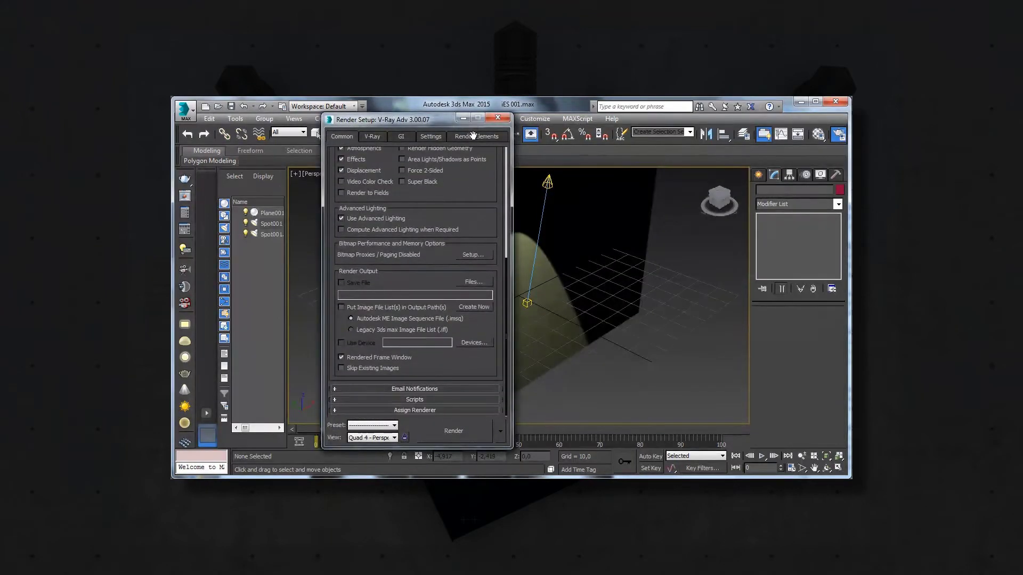
left_click(472, 411)
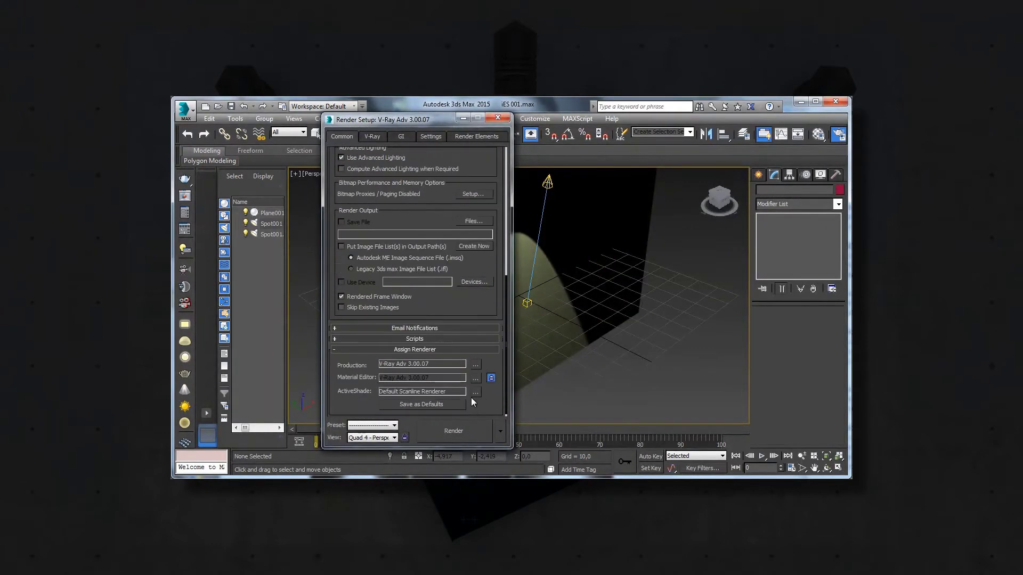
left_click(476, 367)
left_click(420, 357)
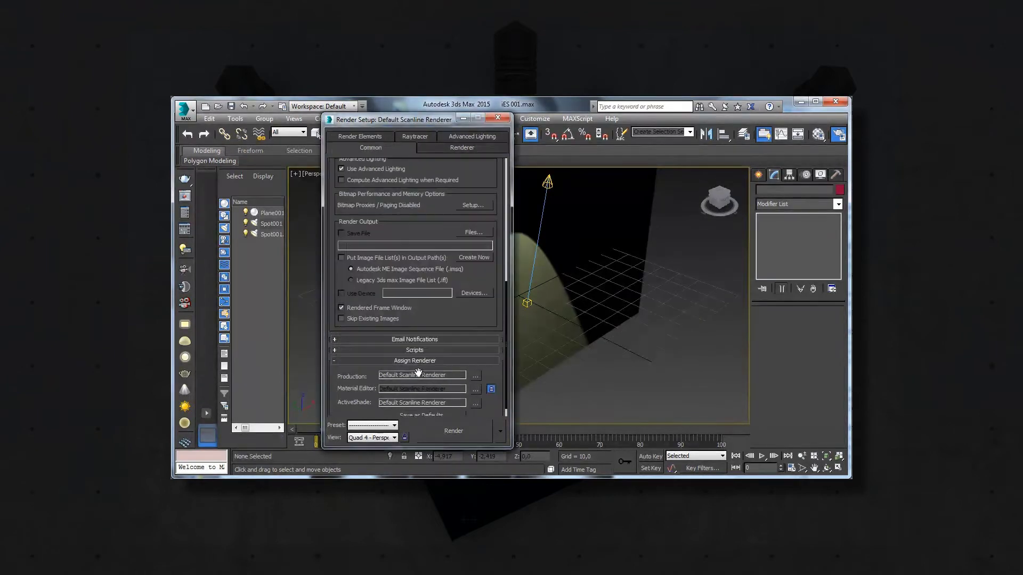
- Render a test frame of the Perspective view, then close the frame and Render Setup
left_click(455, 433)
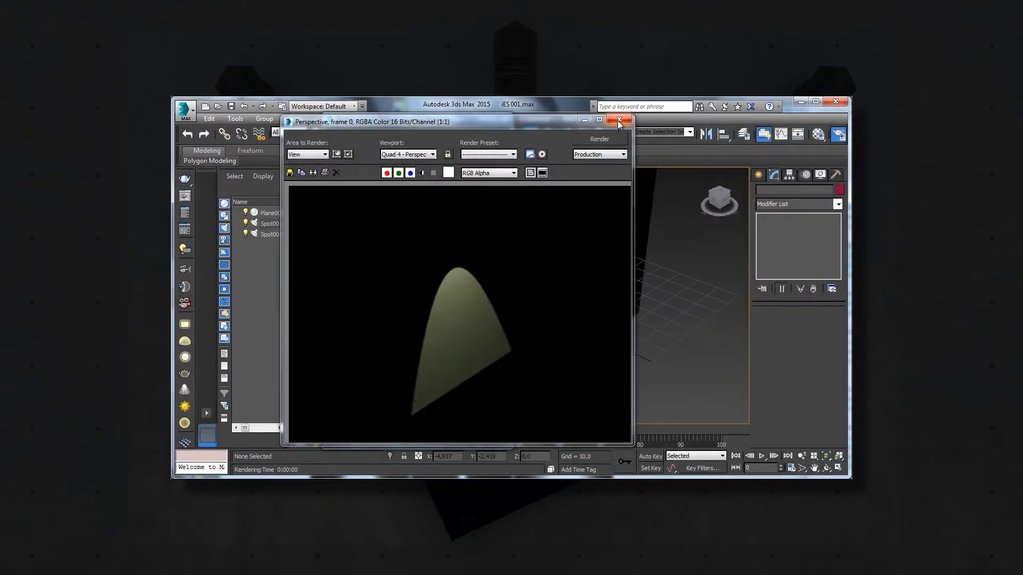
left_click(619, 120)
key("Escape")
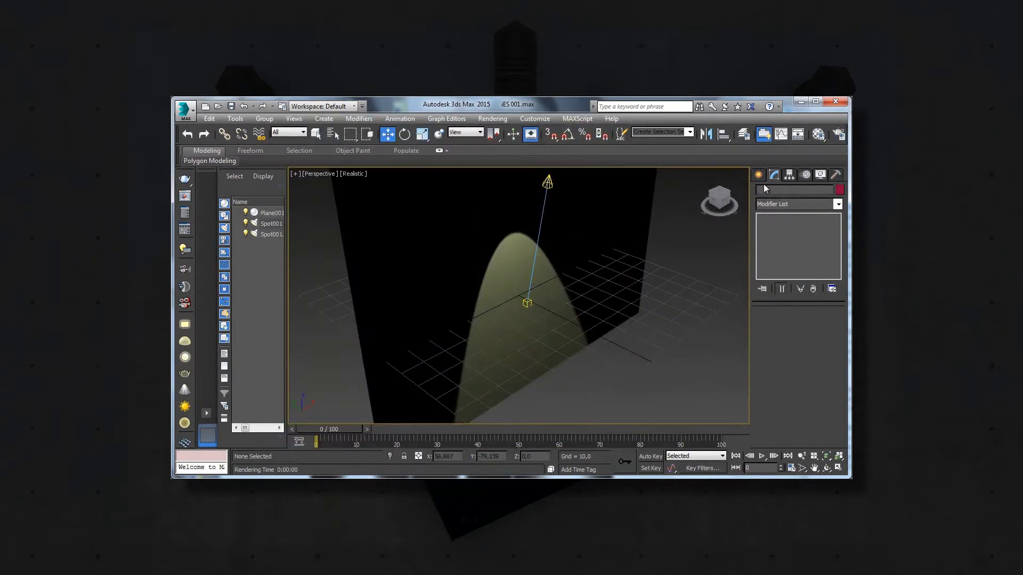
- Place a photometric Free Light near the wall, accepting logarithmic exposure control
left_click(759, 176)
left_click(797, 207)
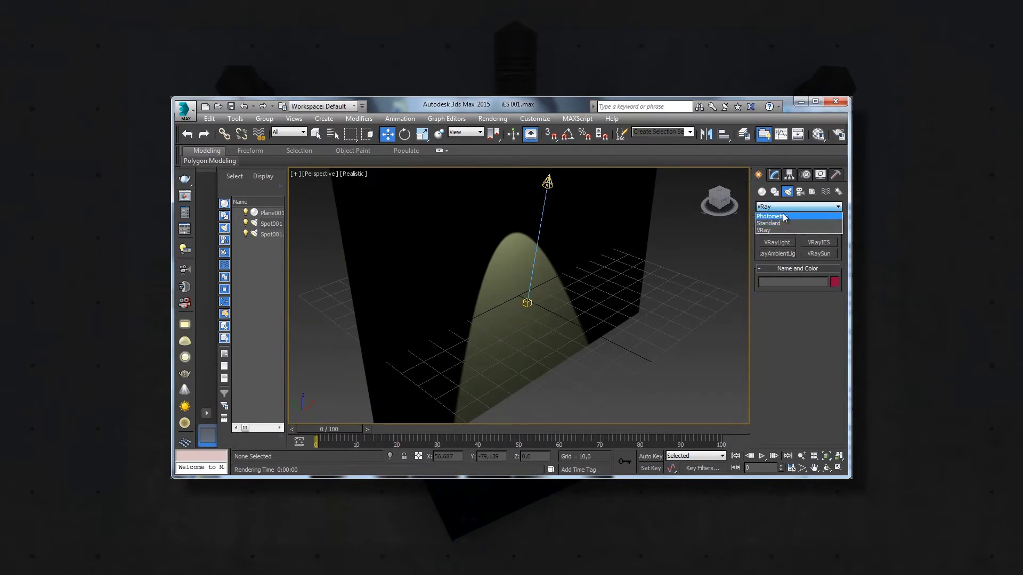
left_click(784, 217)
left_click(820, 243)
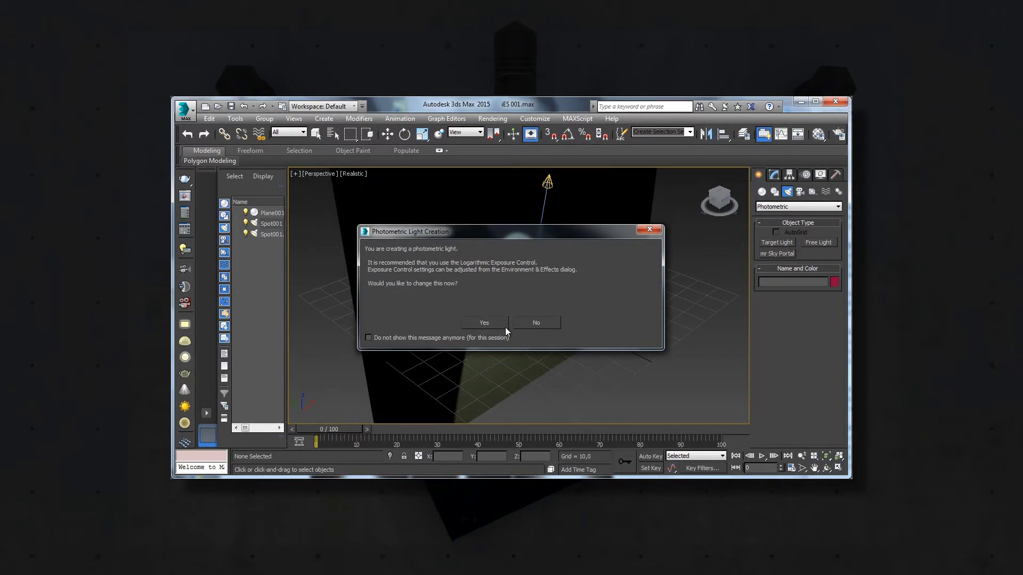
left_click(483, 321)
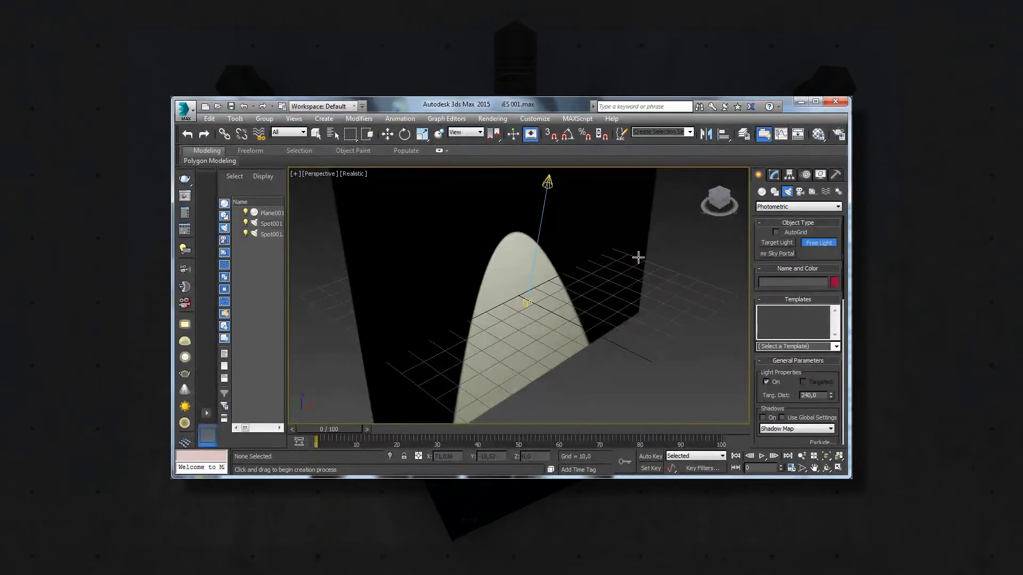
left_click(619, 250)
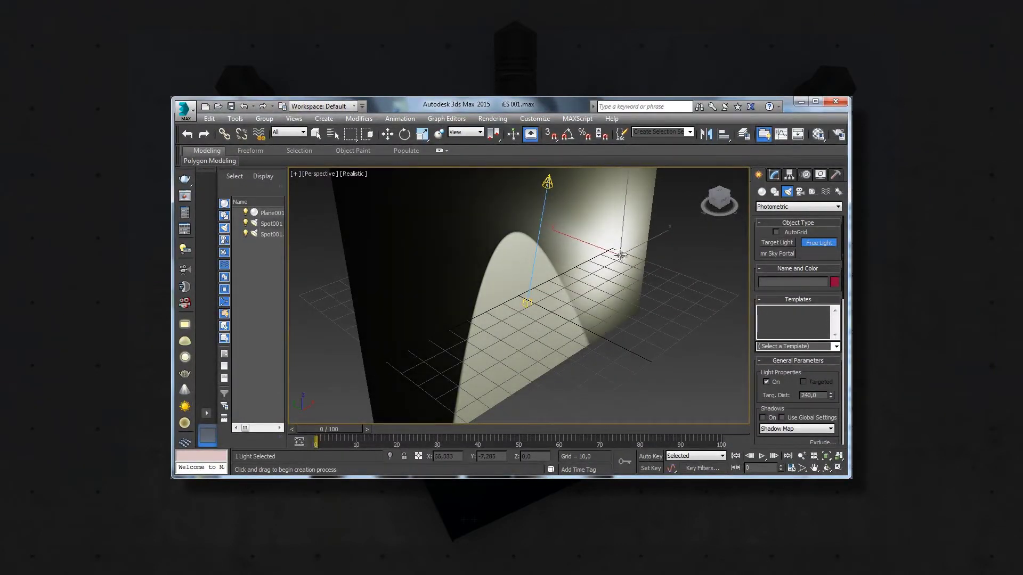
- Set the free light's Light Distribution type to Photometric Web
left_click_drag(825, 372, 806, 181)
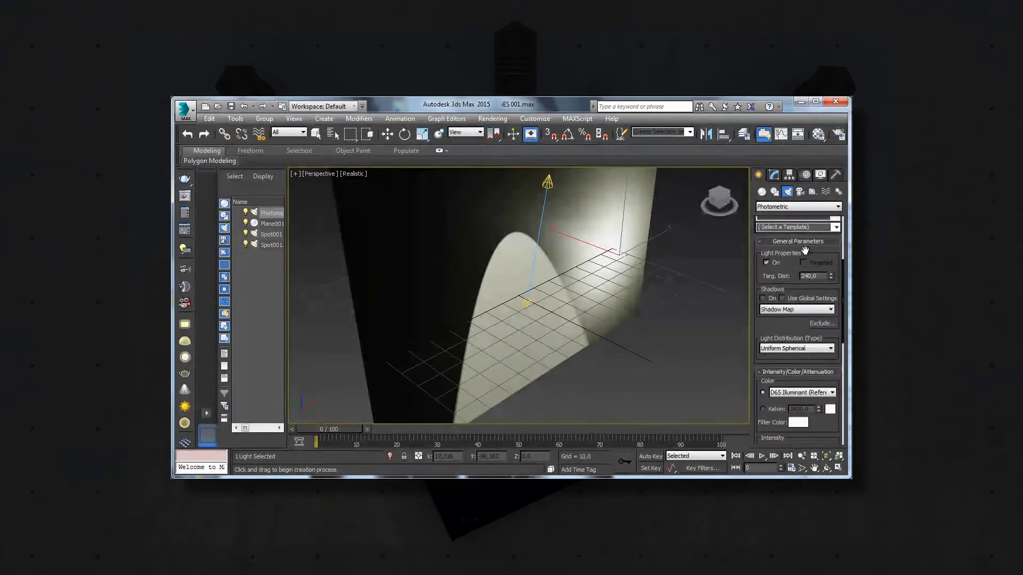
scroll(821, 276, "down", 2)
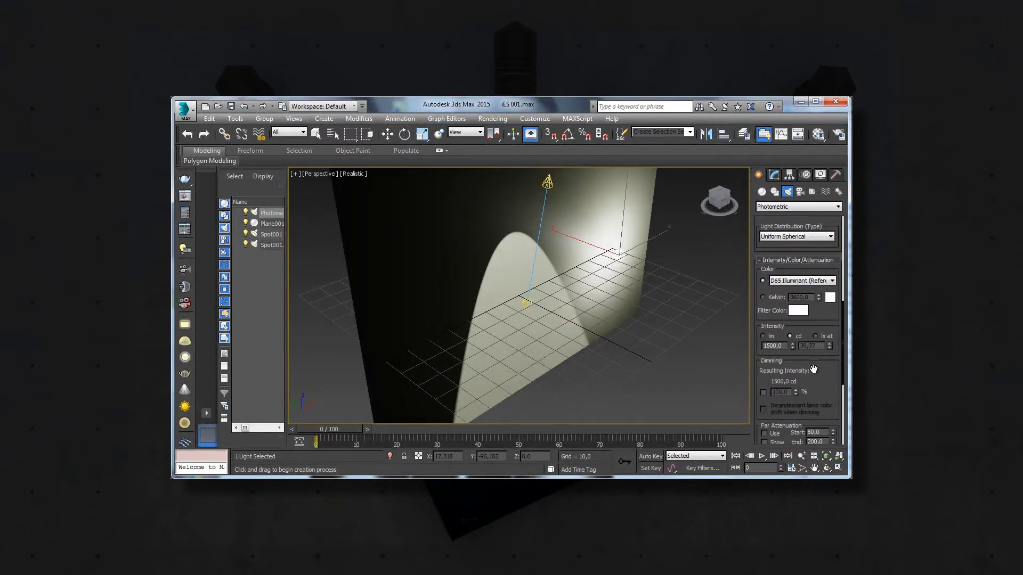
scroll(821, 276, "down", 2)
scroll(821, 277, "down", 1)
left_click(828, 379)
scroll(821, 279, "up", 1)
scroll(823, 288, "up", 1)
scroll(825, 296, "up", 1)
scroll(828, 302, "up", 1)
left_click(832, 287)
left_click(829, 242)
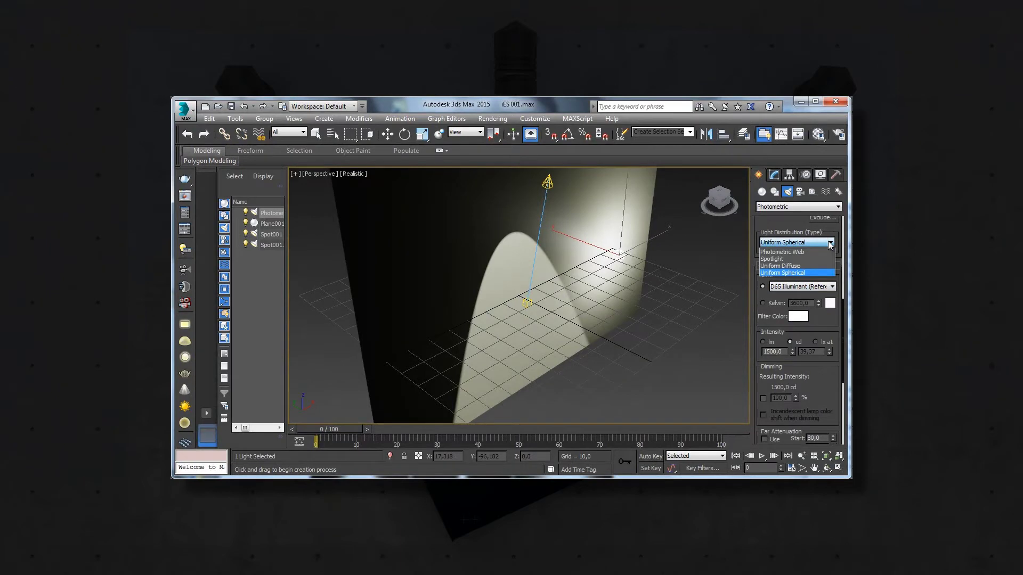
left_click(784, 253)
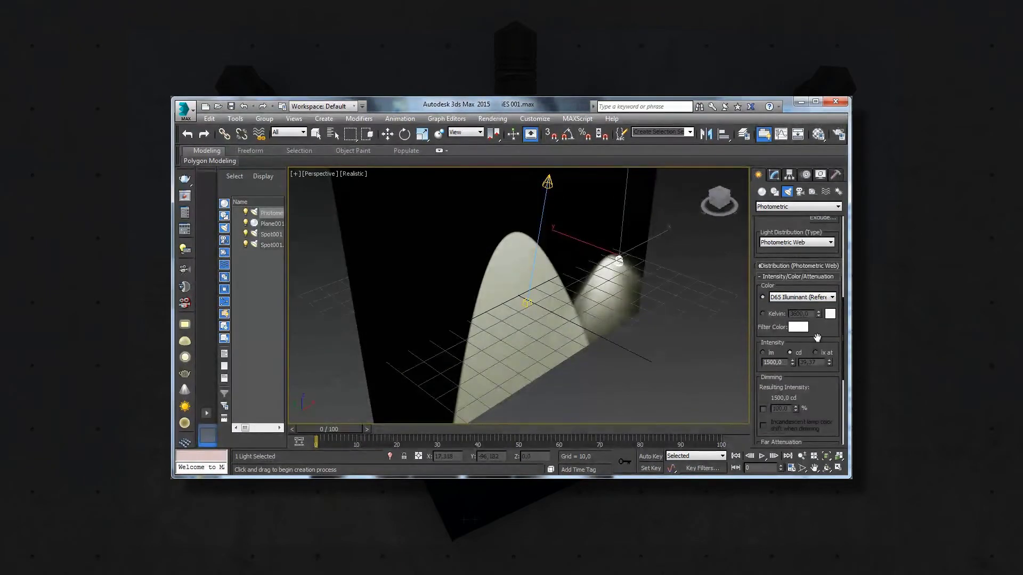
- Load 11567.IES from the TH-A17 folder as the free light's photometric web file
left_click(759, 266)
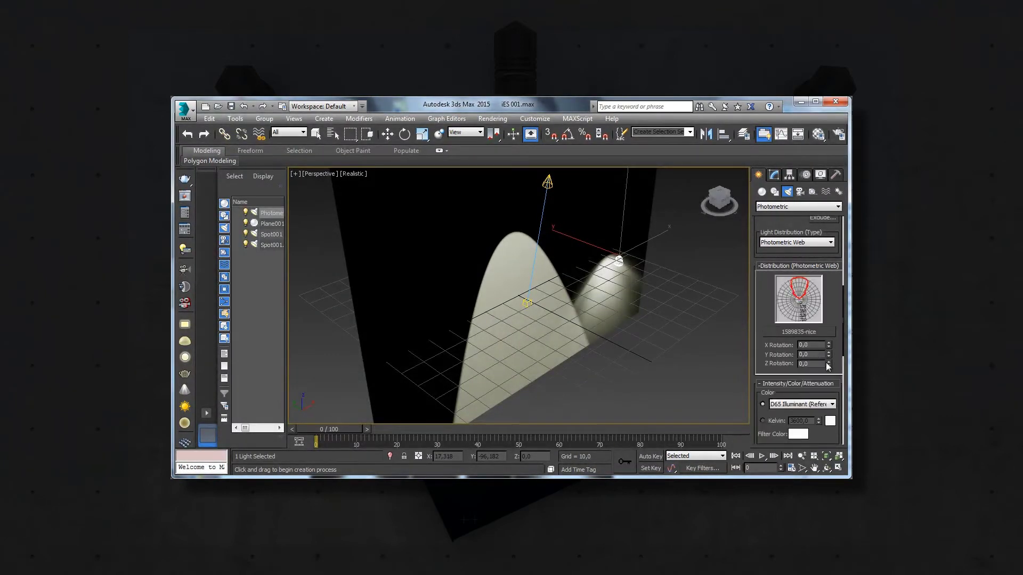
left_click_drag(835, 319, 832, 274)
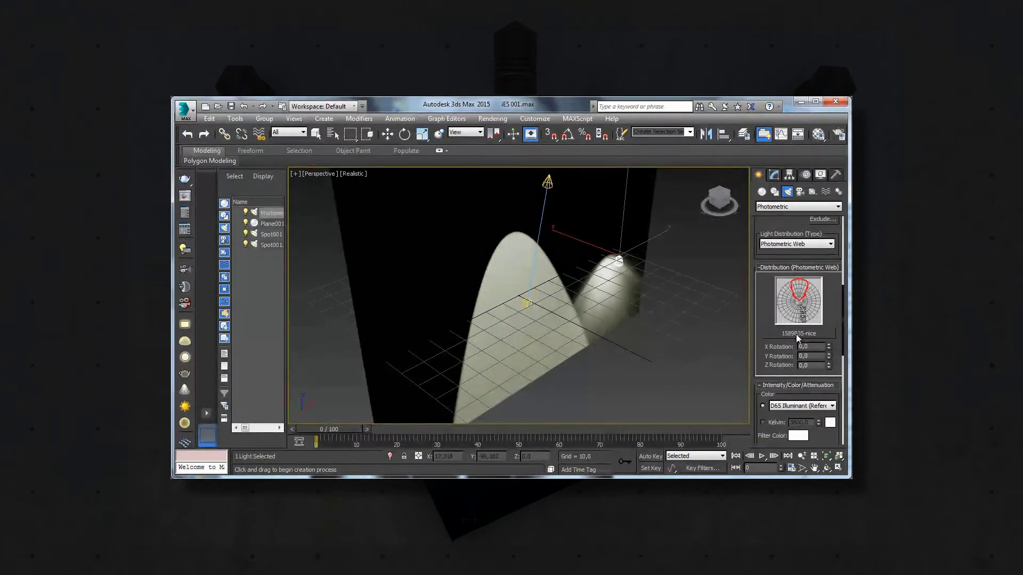
left_click(798, 335)
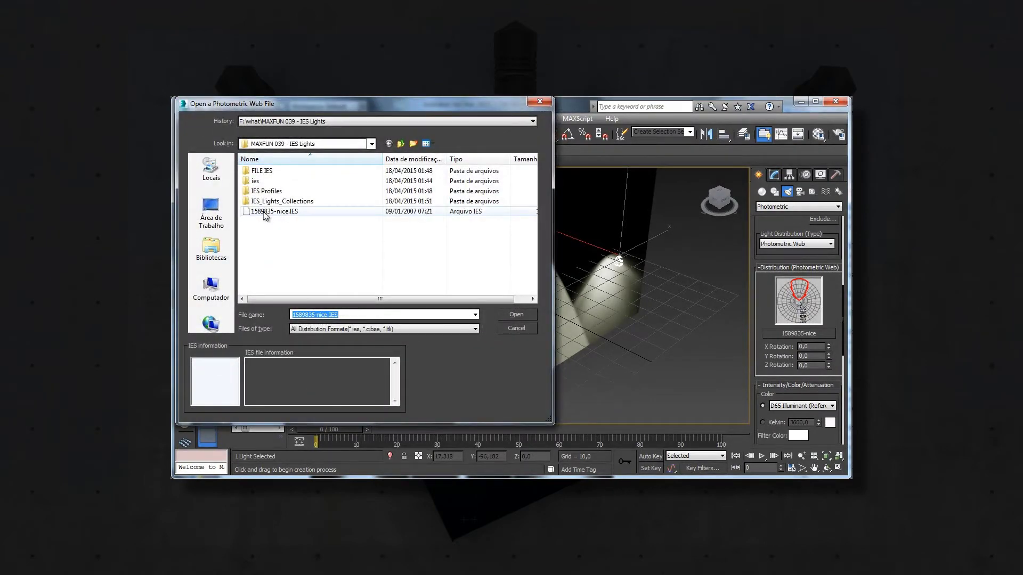
double_click(268, 201)
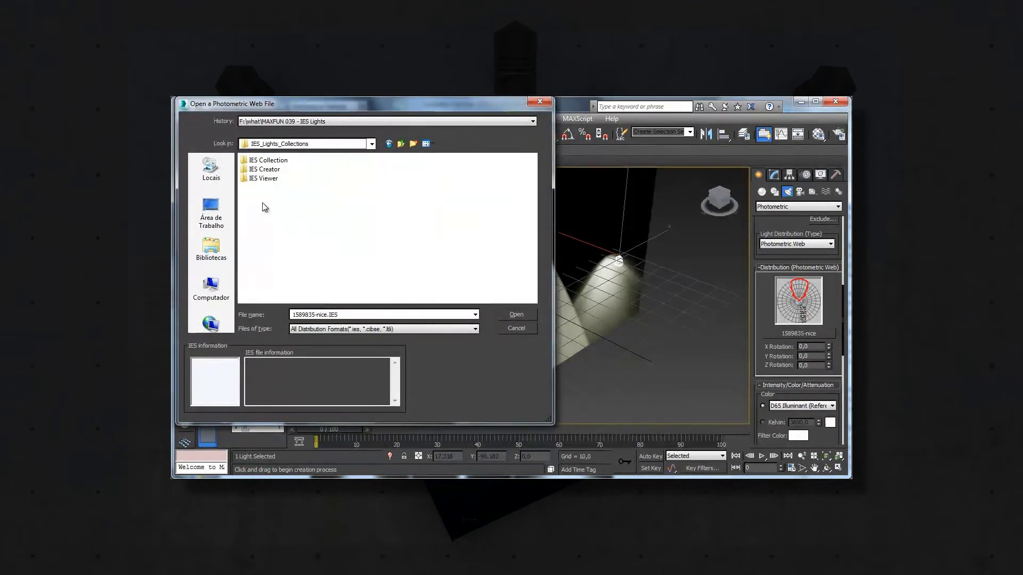
double_click(262, 161)
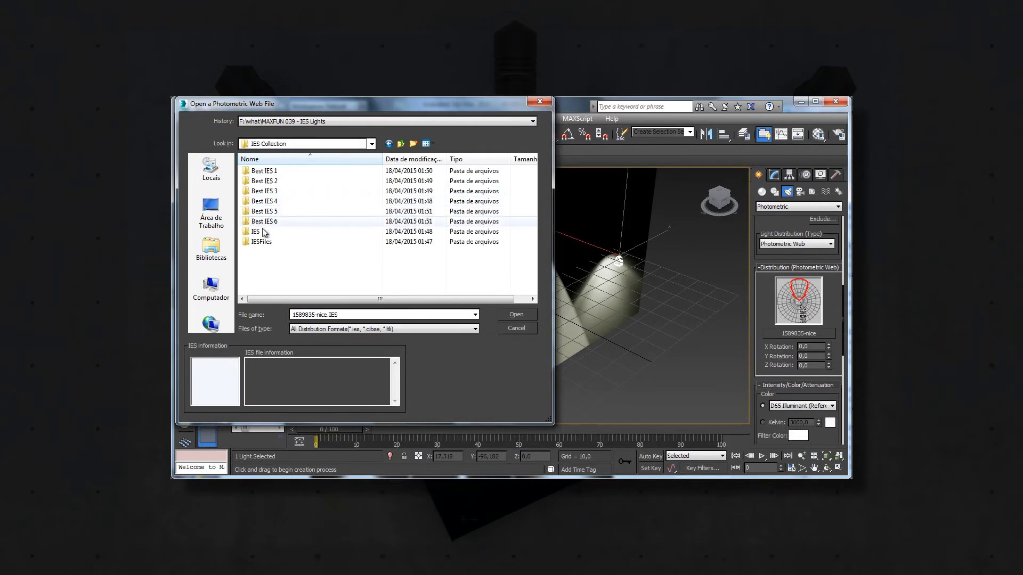
double_click(258, 241)
double_click(266, 171)
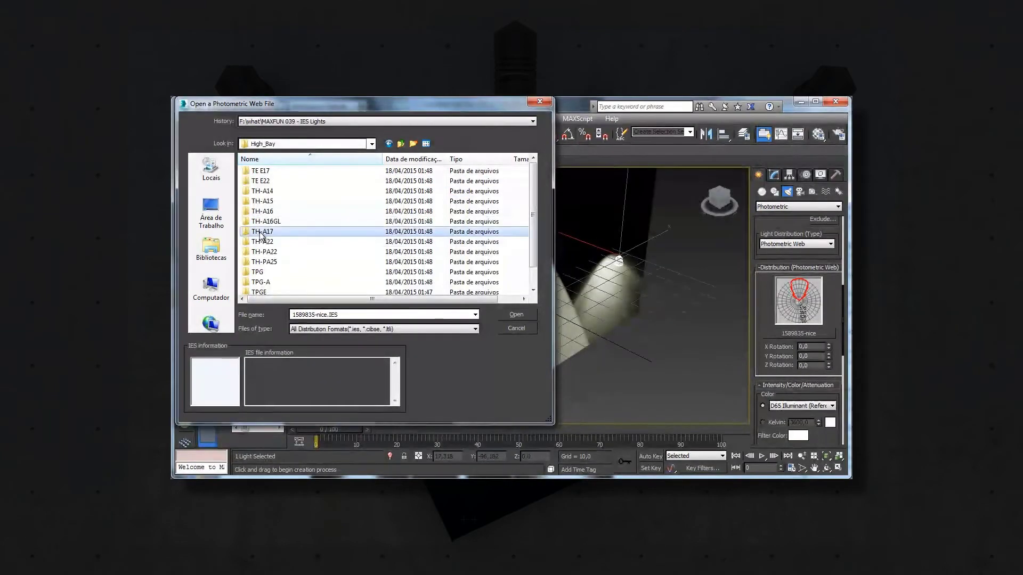
double_click(267, 229)
left_click(264, 201)
left_click(517, 315)
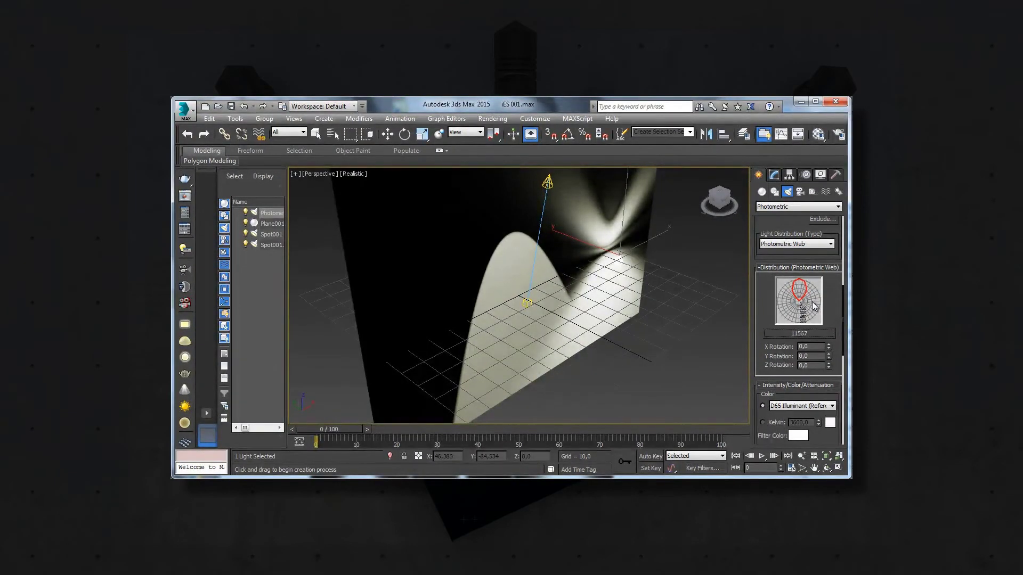
- Slide the photometric light along the wall and delete the old spot light
left_click(388, 136)
left_click_drag(656, 238, 515, 254)
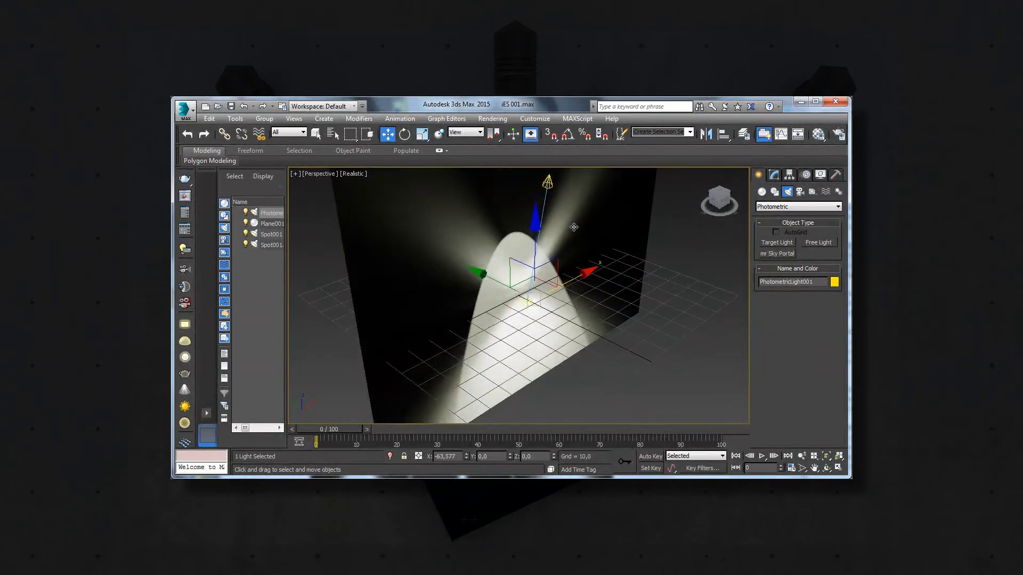
left_click_drag(515, 254, 631, 205)
key("Delete")
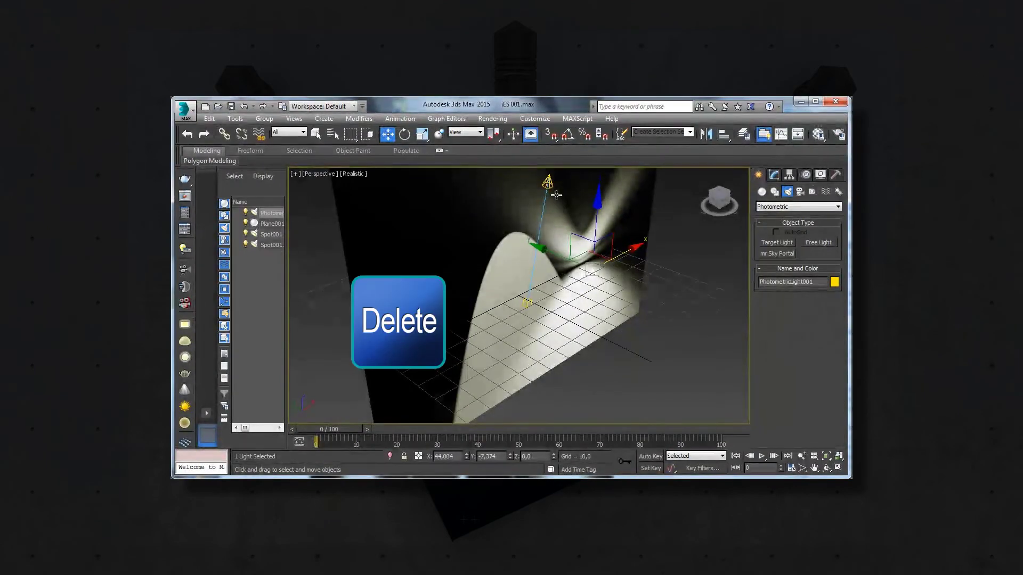
left_click(547, 184)
key("Delete")
- Shift-drag a copy of the photometric light, creating PhotometricLight002 beside the original
left_click(591, 274)
mouse_move(636, 277)
left_mouse_down()
mouse_move(524, 306)
mouse_move(592, 267)
left_mouse_up()
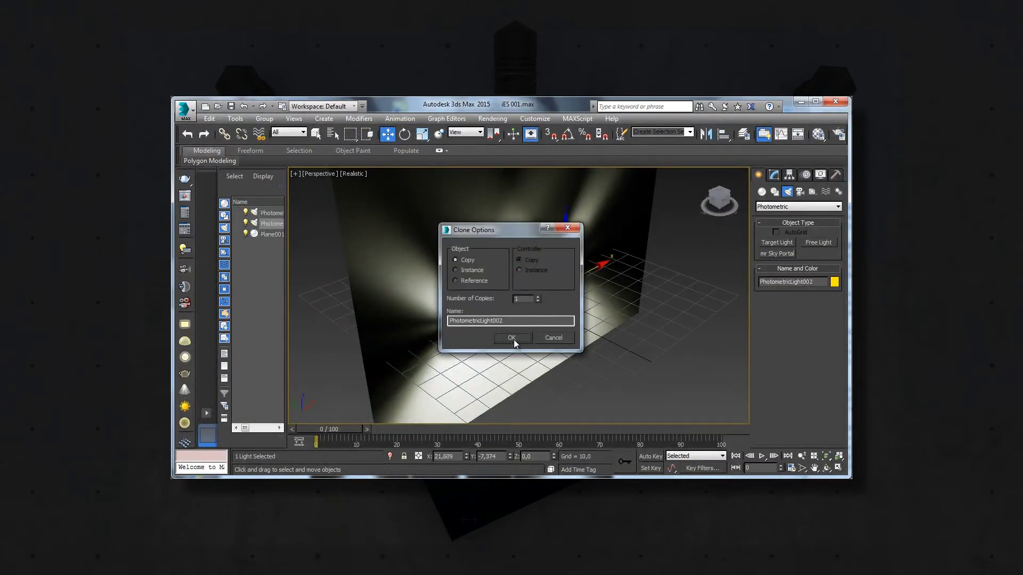
left_click(511, 337)
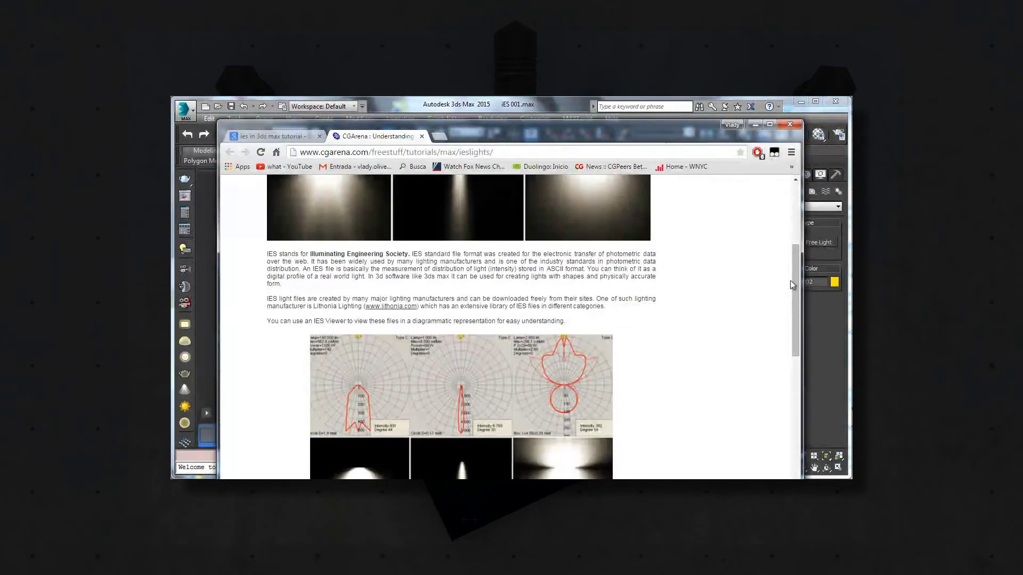
mouse_move(792, 285)
left_mouse_down()
mouse_move(794, 453)
mouse_move(794, 213)
left_mouse_up()
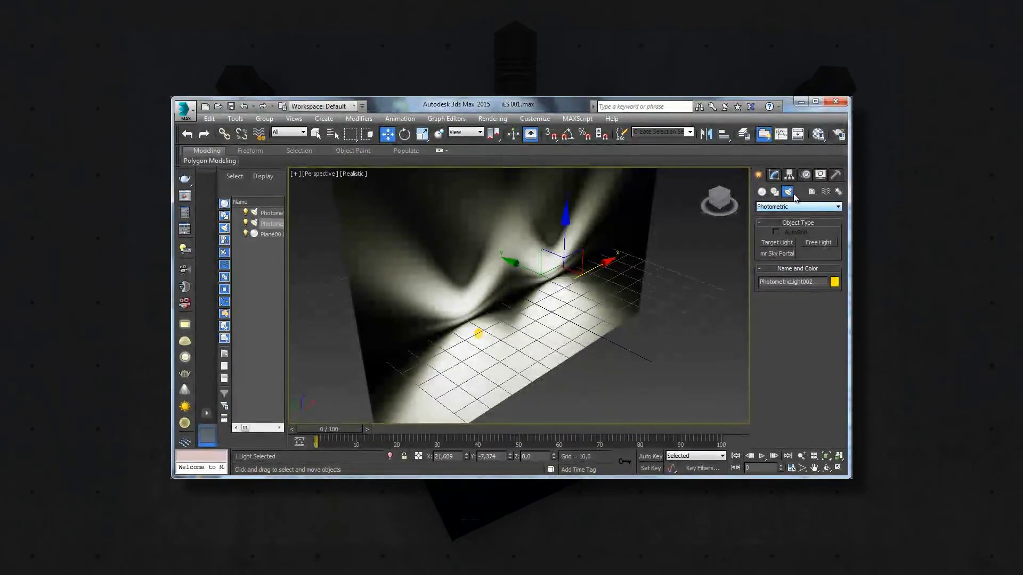
- Load 11850.IES as PhotometricLight002's photometric web file
left_click(774, 176)
scroll(784, 382, "up", 5)
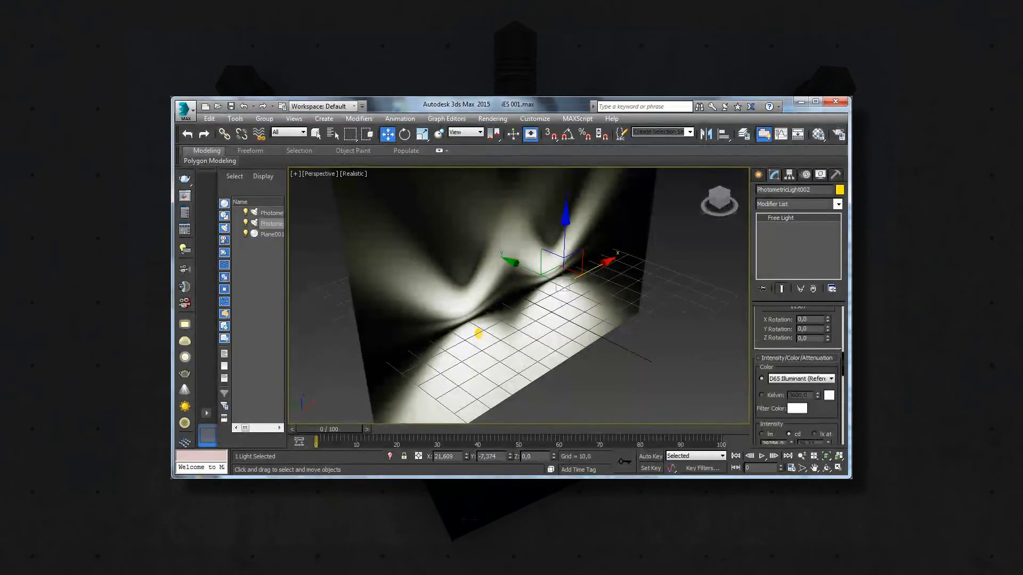
left_click_drag(762, 347, 759, 374)
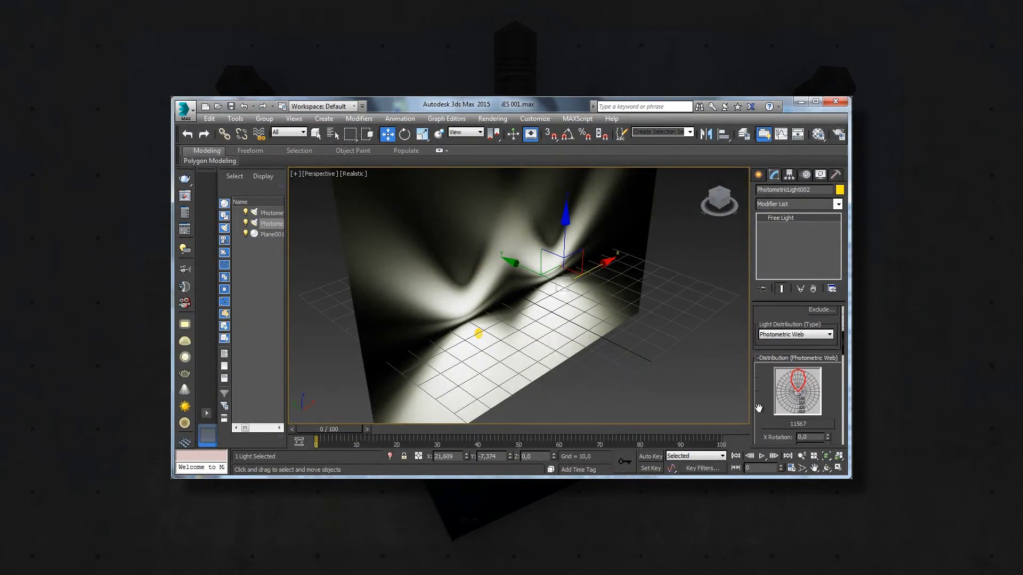
left_click(786, 388)
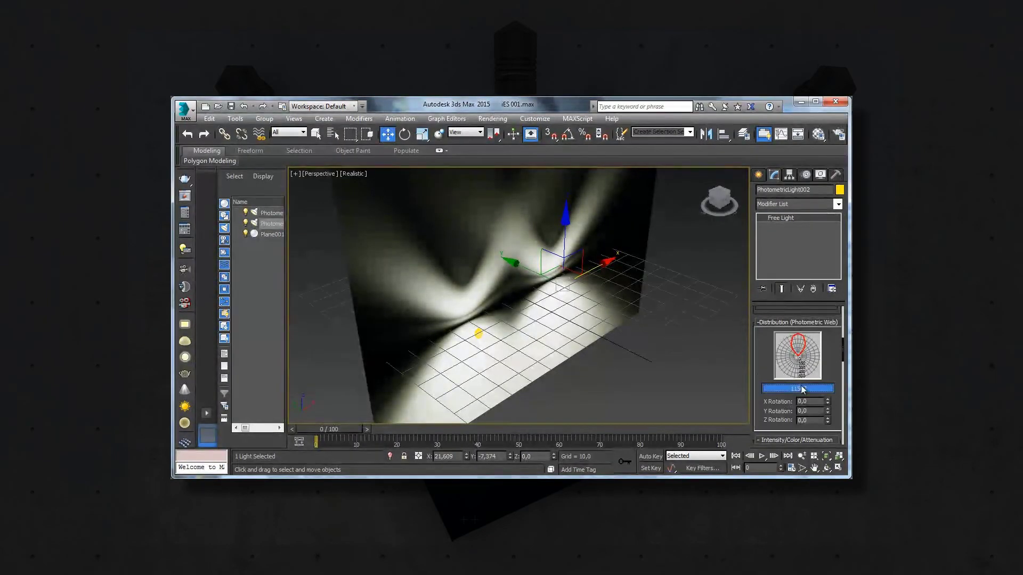
left_click(277, 251)
left_click(508, 314)
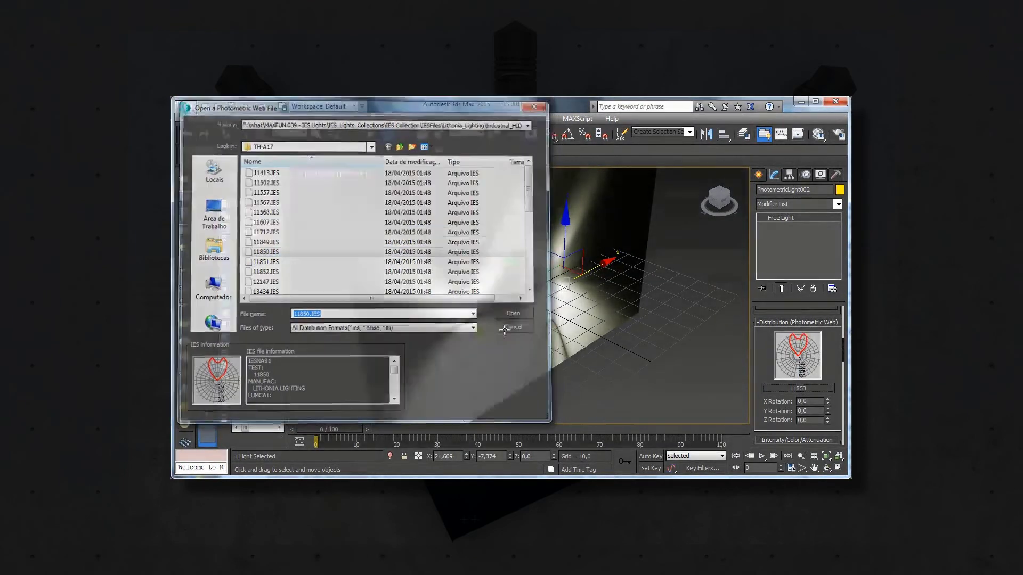